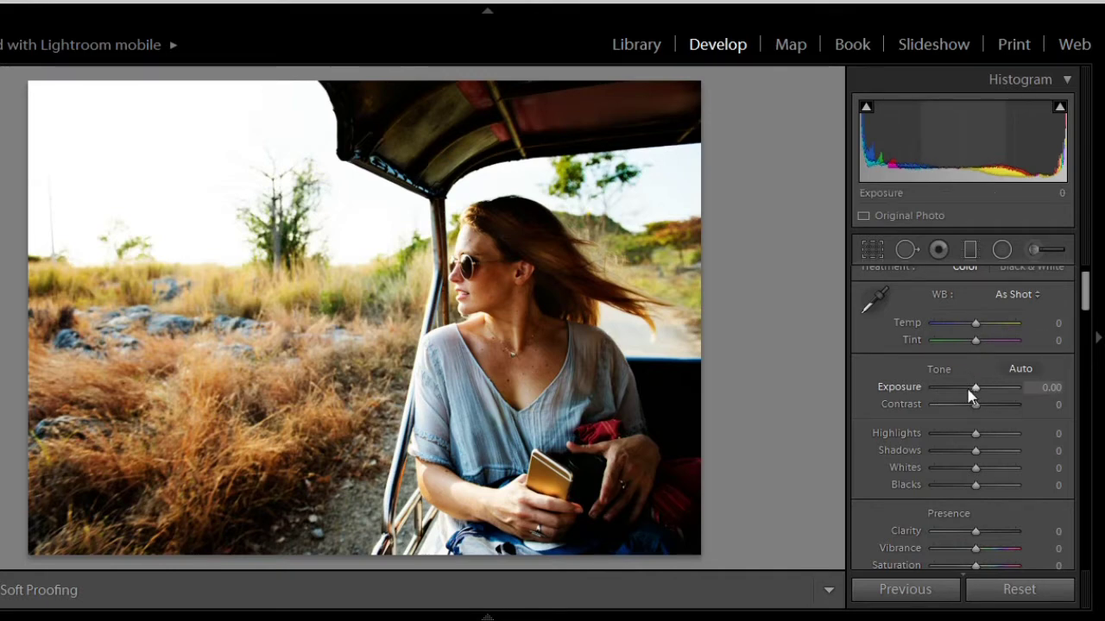
Lower the exposure to -0.60 and the contrast to -36 in the Basic panel.
drag(973, 389, 969, 394)
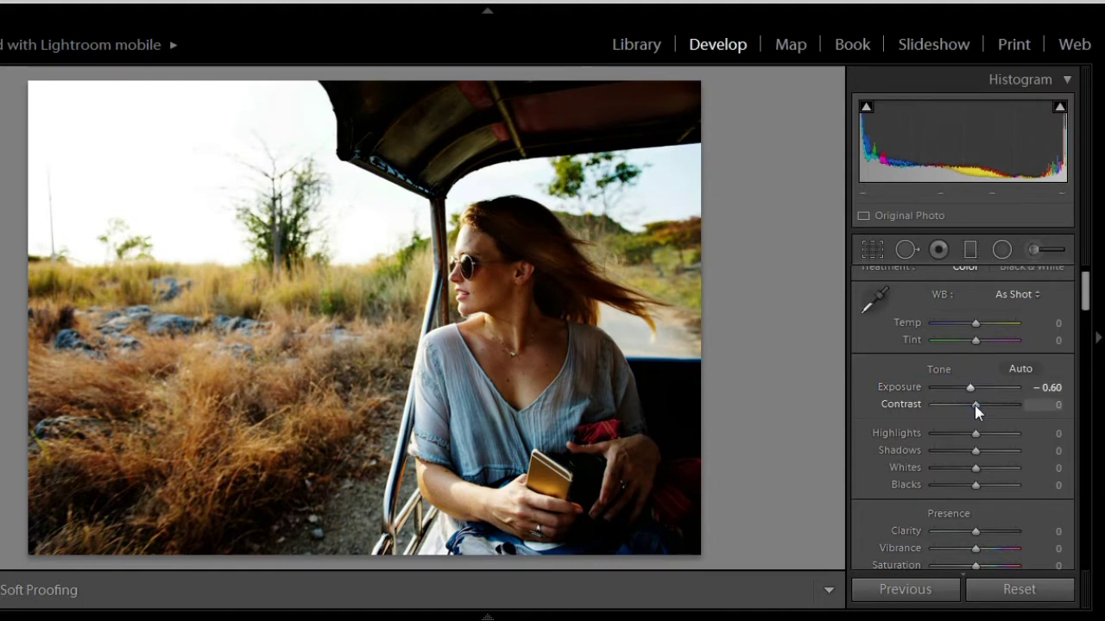
click(973, 406)
drag(964, 404, 959, 405)
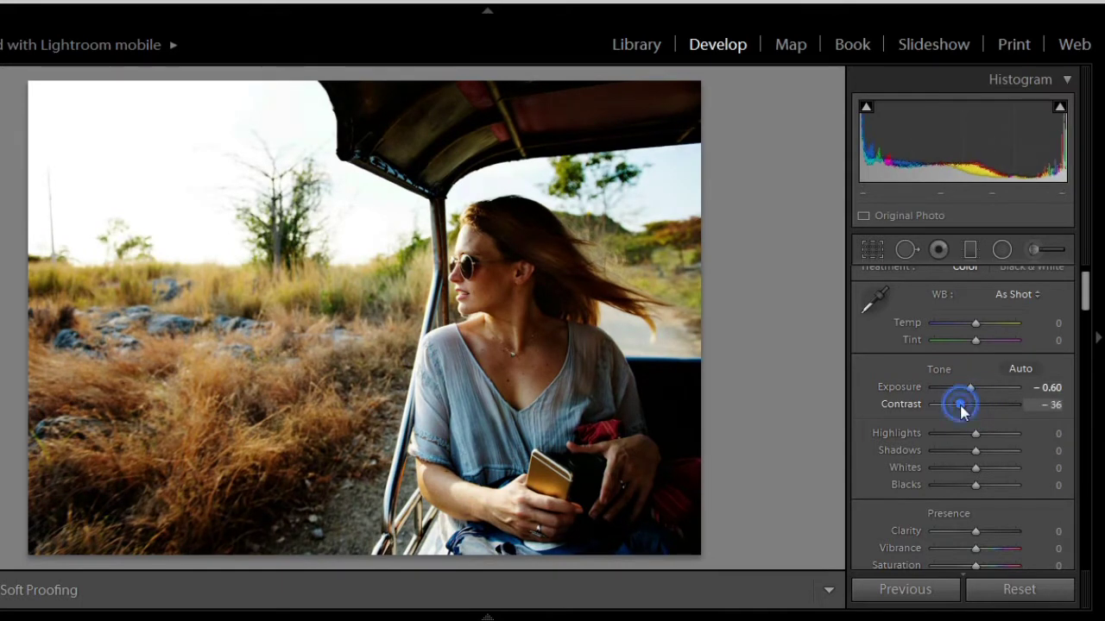
drag(1089, 309, 1087, 318)
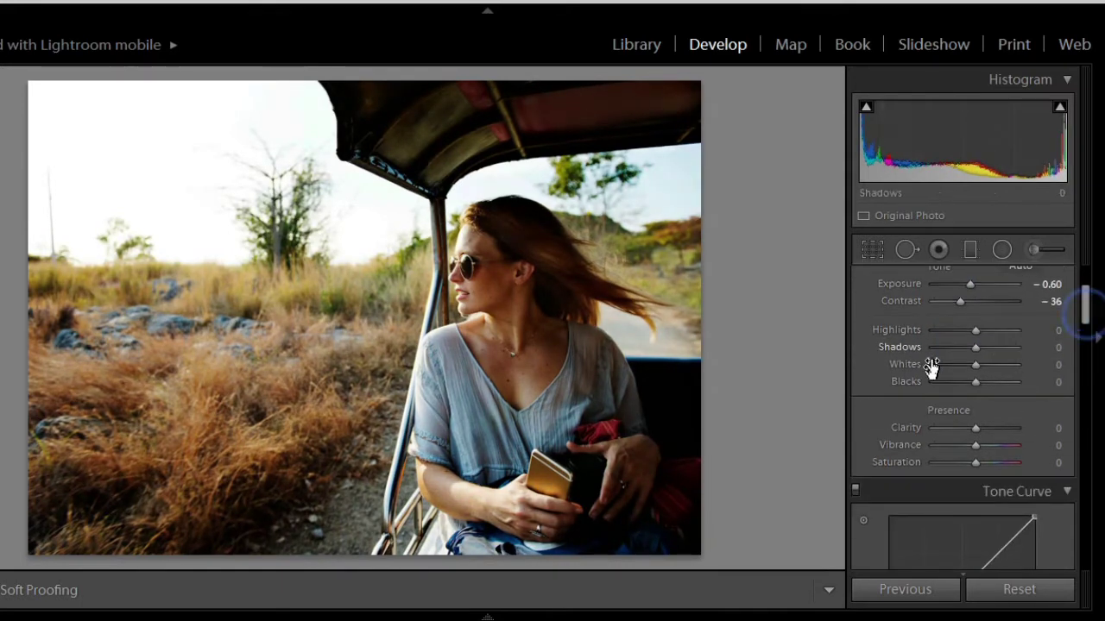
Set Highlights -32, Shadows +45, Whites -14, Blacks +49 and Clarity +19.
drag(975, 330, 964, 333)
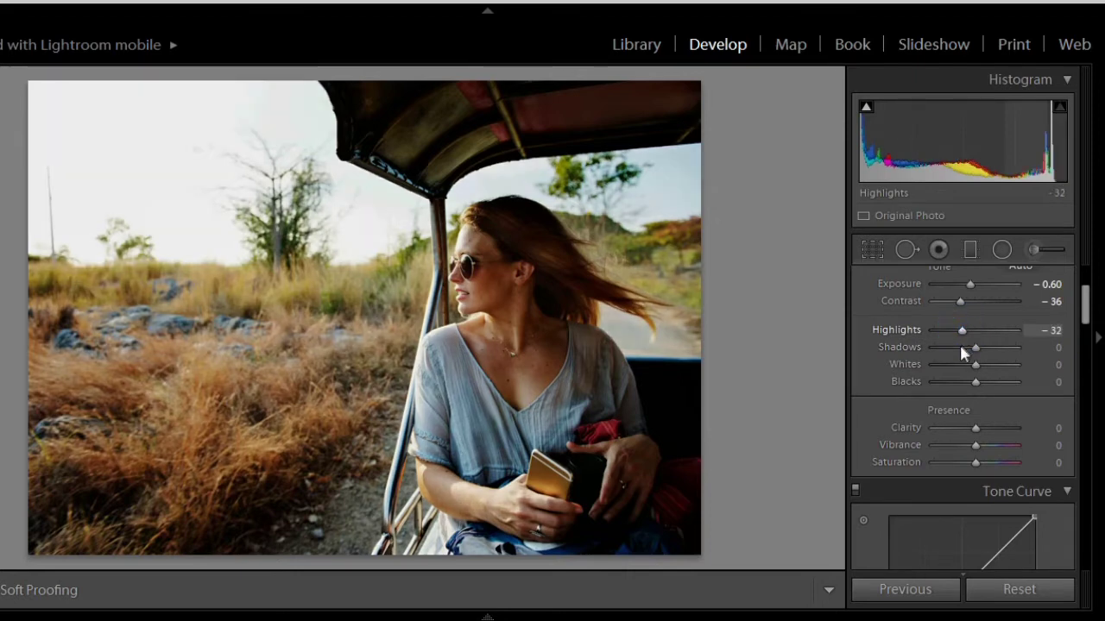
mouse_move(976, 348)
mouse_down()
mouse_move(994, 349)
mouse_move(971, 364)
mouse_up()
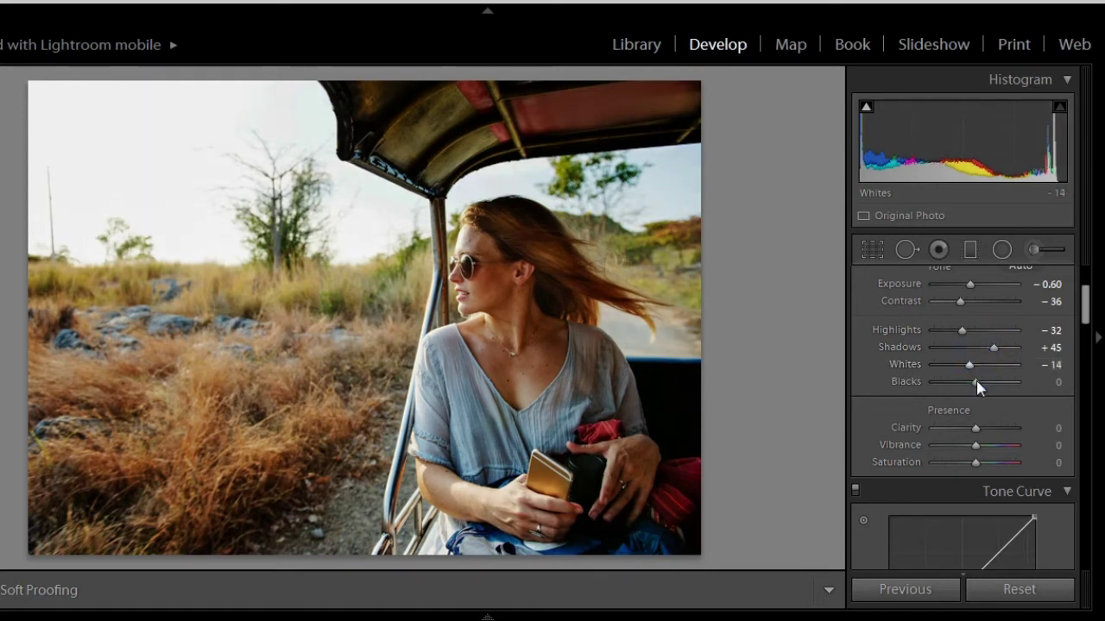
drag(976, 382, 996, 383)
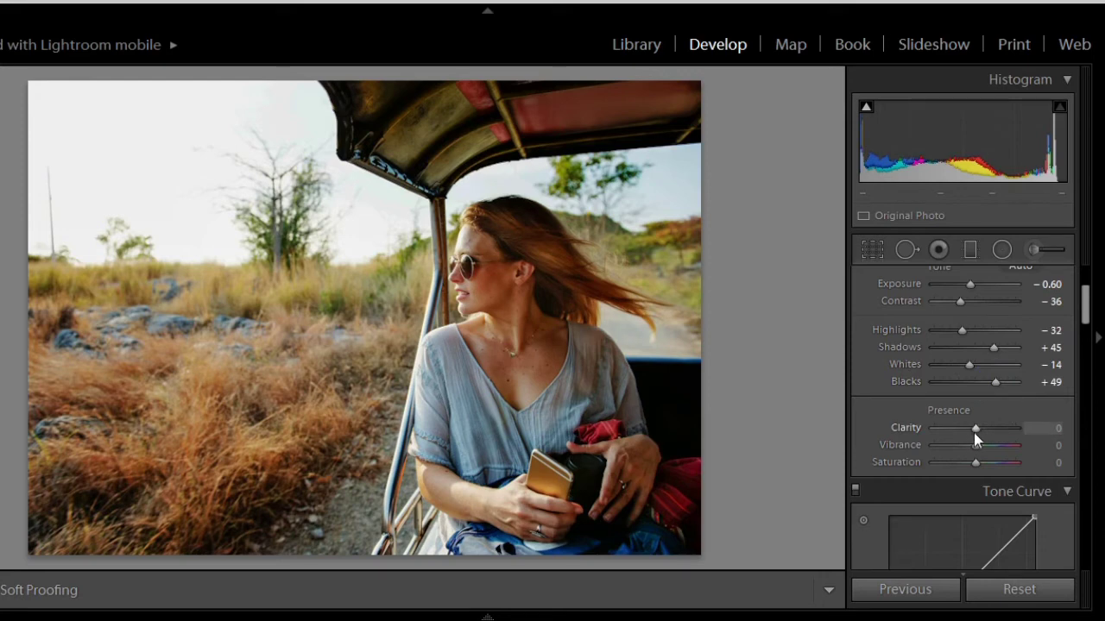
drag(975, 429, 987, 436)
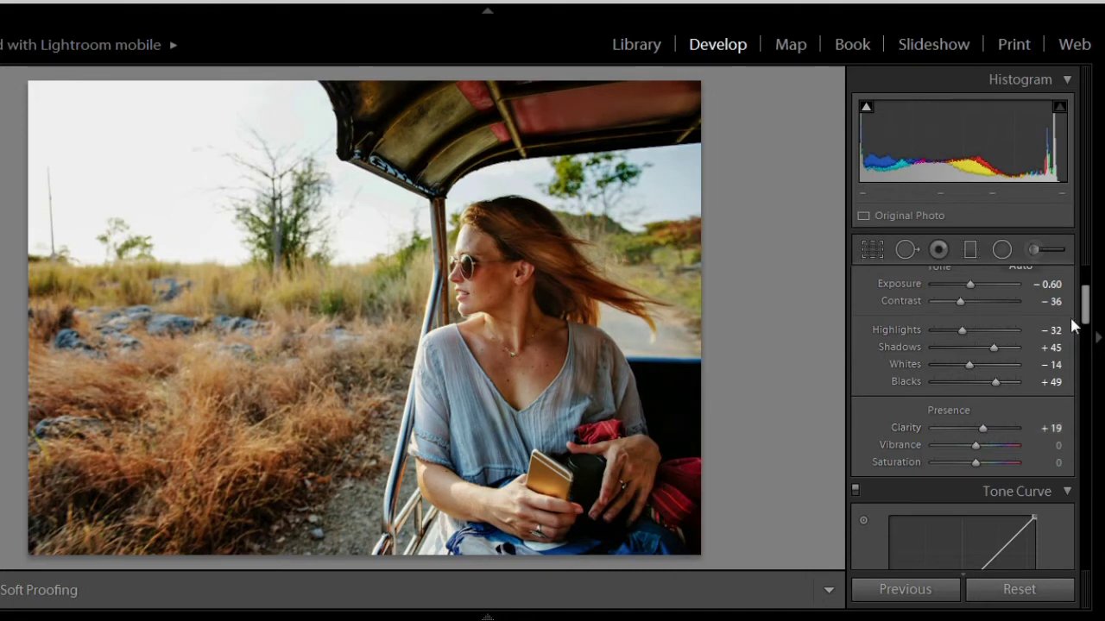
drag(1077, 313, 1086, 341)
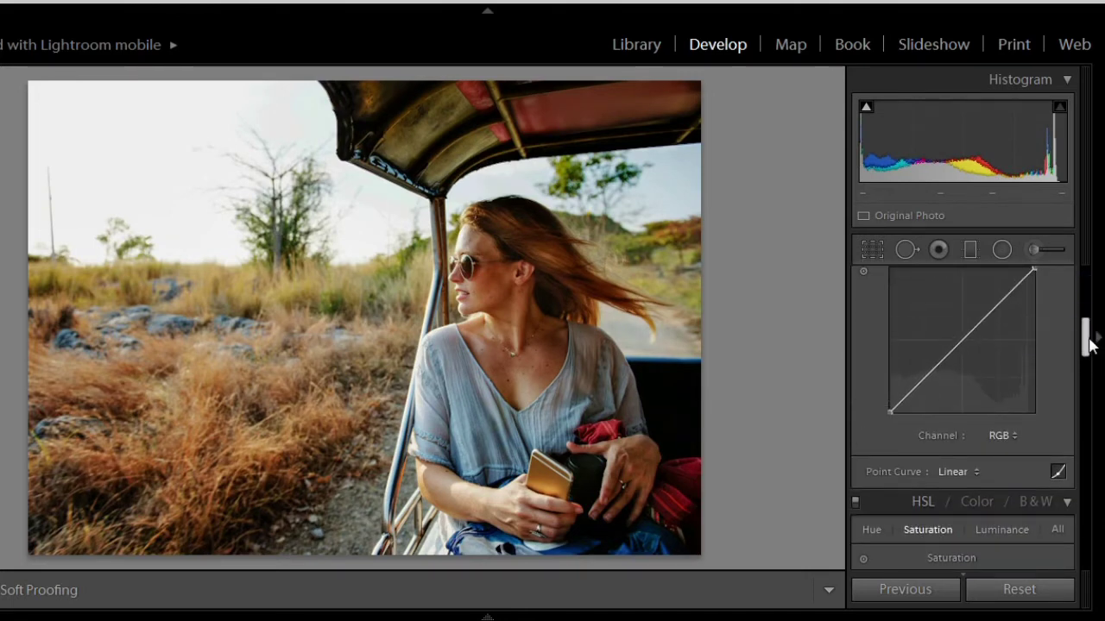
Set HSL saturation to Red +44, Orange +65, Yellow -63, Green -61, Blue -26, Purple +30, Magenta +44.
drag(1086, 339, 1087, 373)
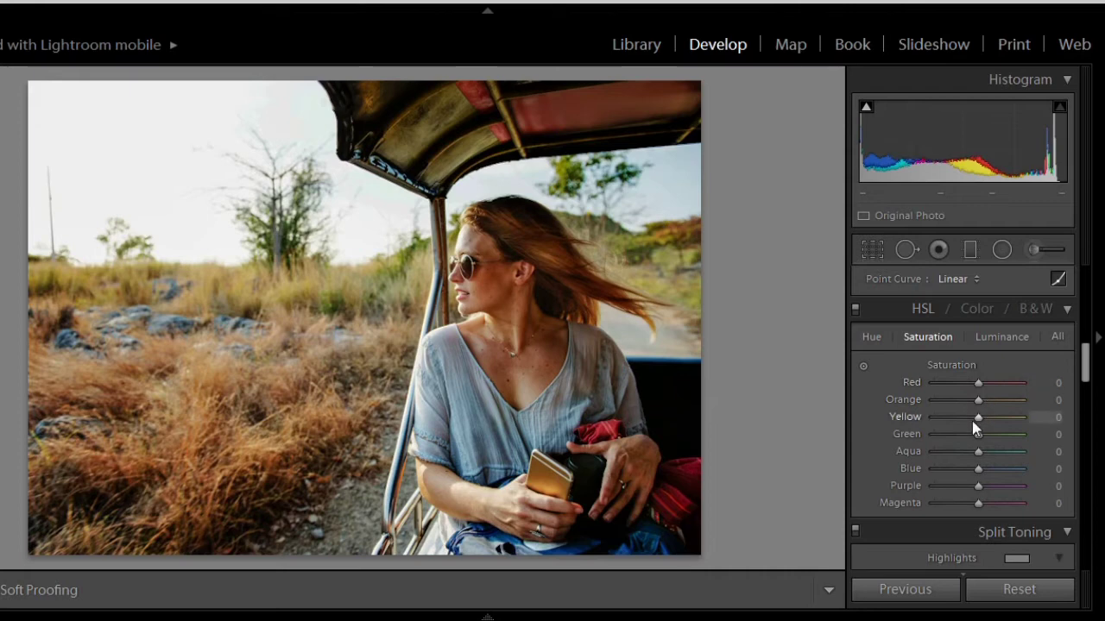
mouse_move(983, 400)
mouse_down()
mouse_move(1014, 402)
mouse_move(1004, 385)
mouse_up()
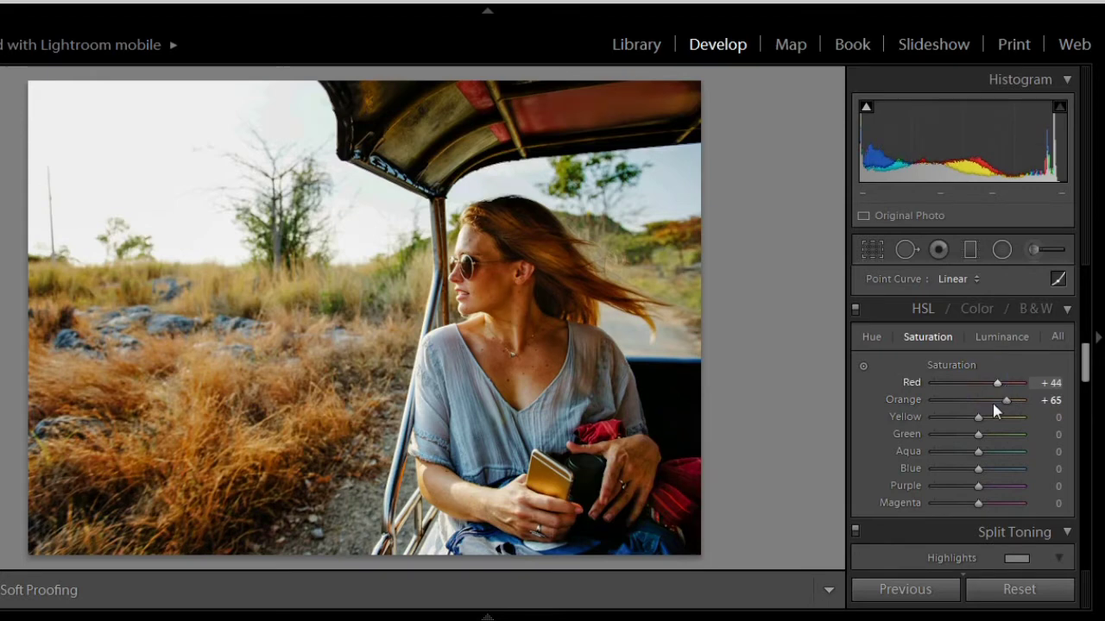
mouse_move(977, 418)
mouse_down()
mouse_move(947, 418)
mouse_move(951, 435)
mouse_up()
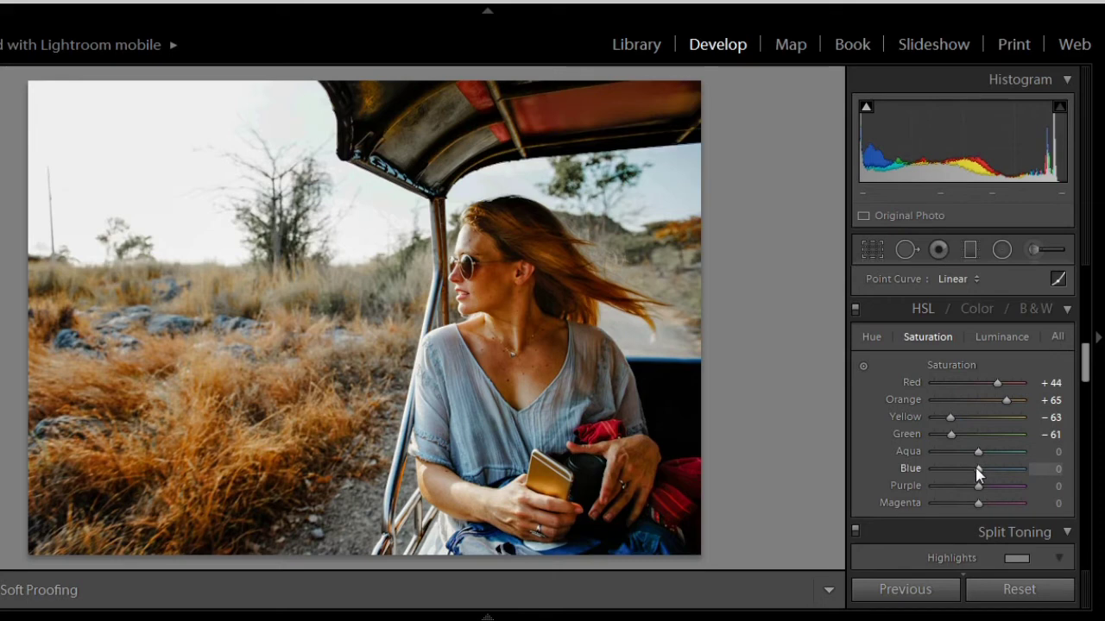
mouse_move(978, 469)
mouse_down()
mouse_move(951, 468)
mouse_move(967, 473)
mouse_up()
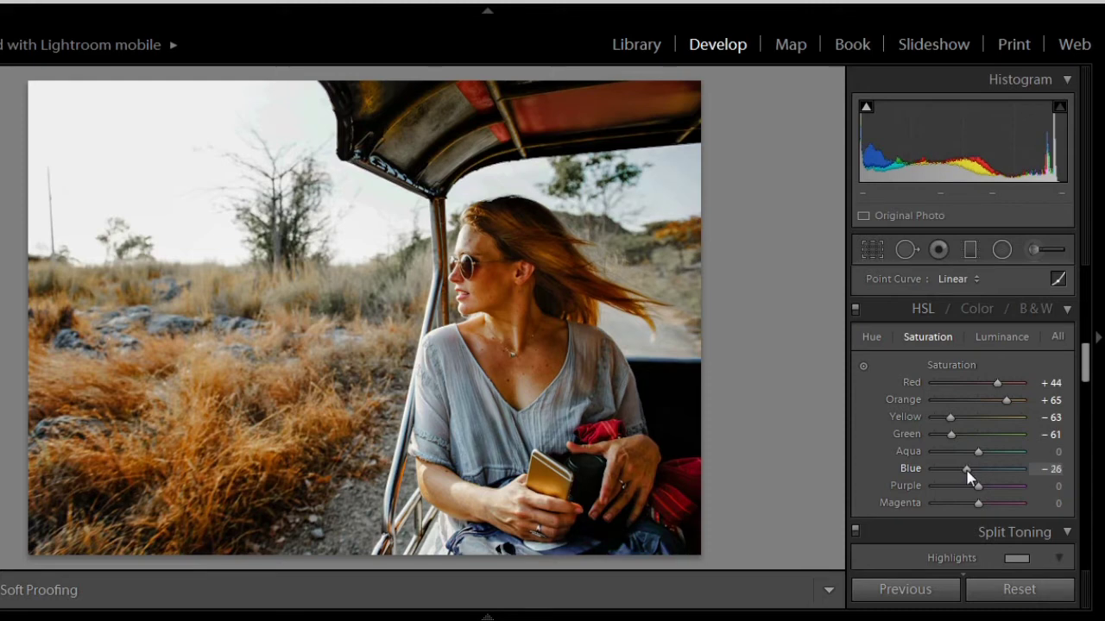
drag(988, 488, 997, 503)
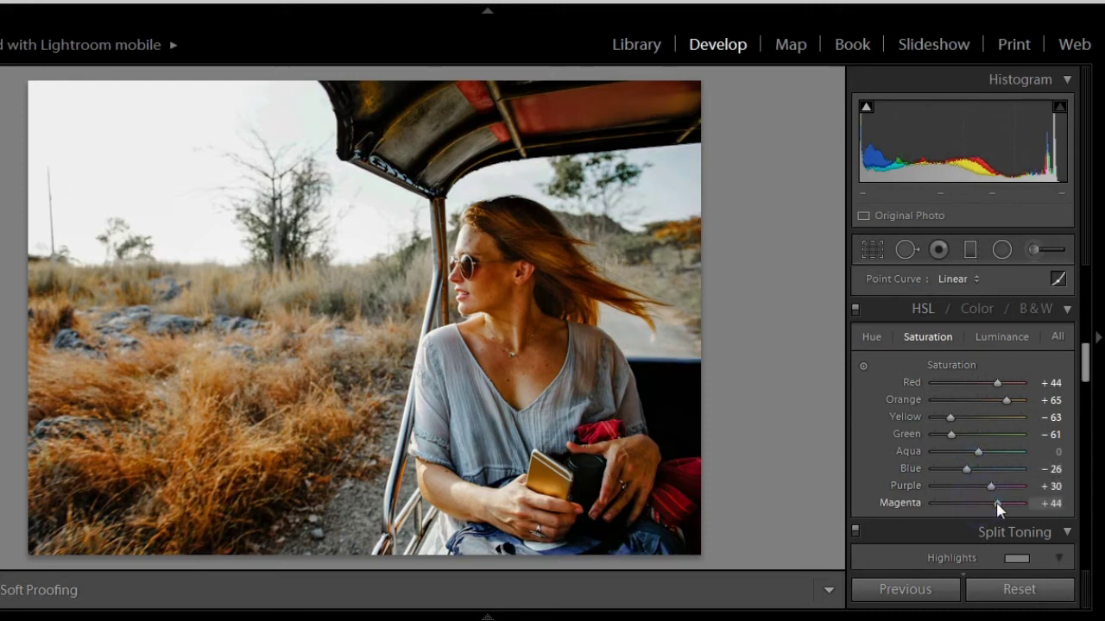
In HSL Hue, shift Blue to -75 and Yellow to -84 for teal clothing and orange grass.
click(872, 338)
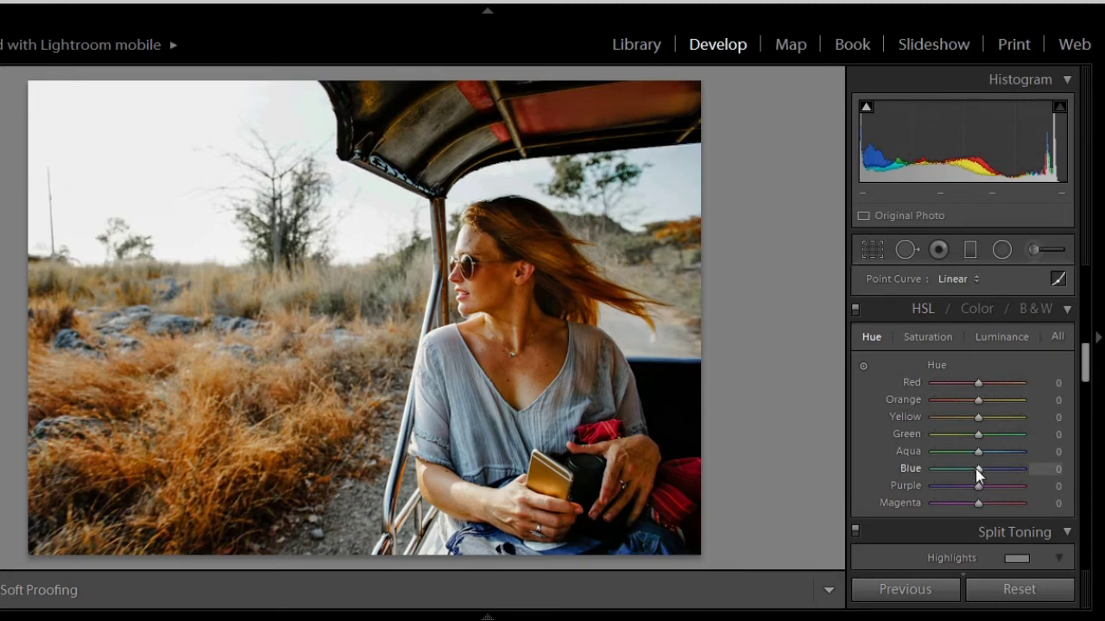
drag(975, 469, 954, 471)
drag(953, 471, 945, 477)
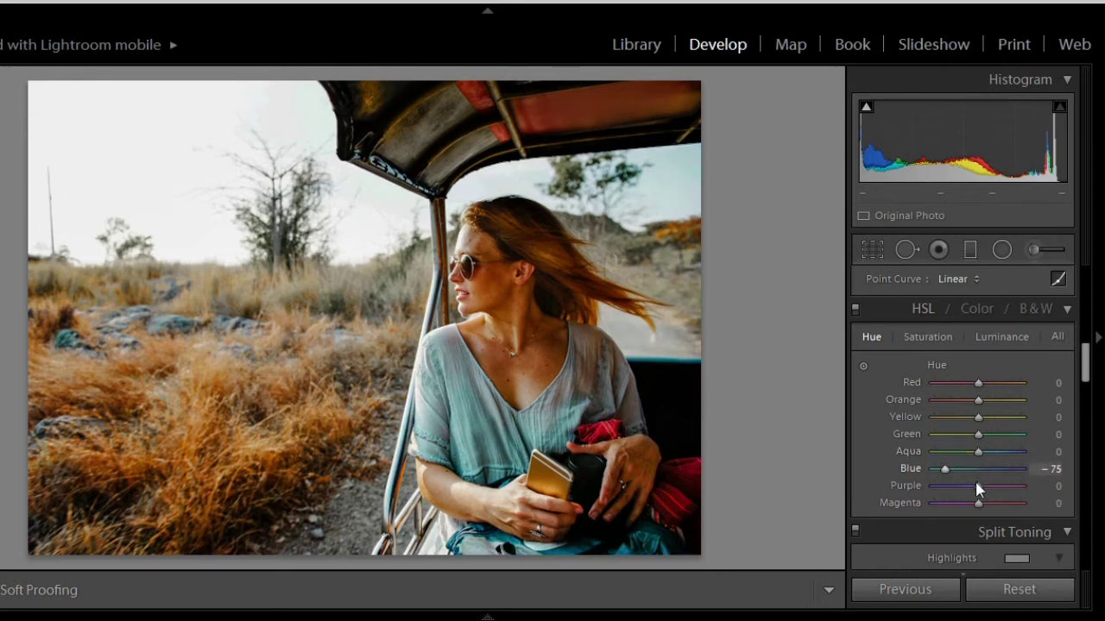
drag(979, 420, 941, 421)
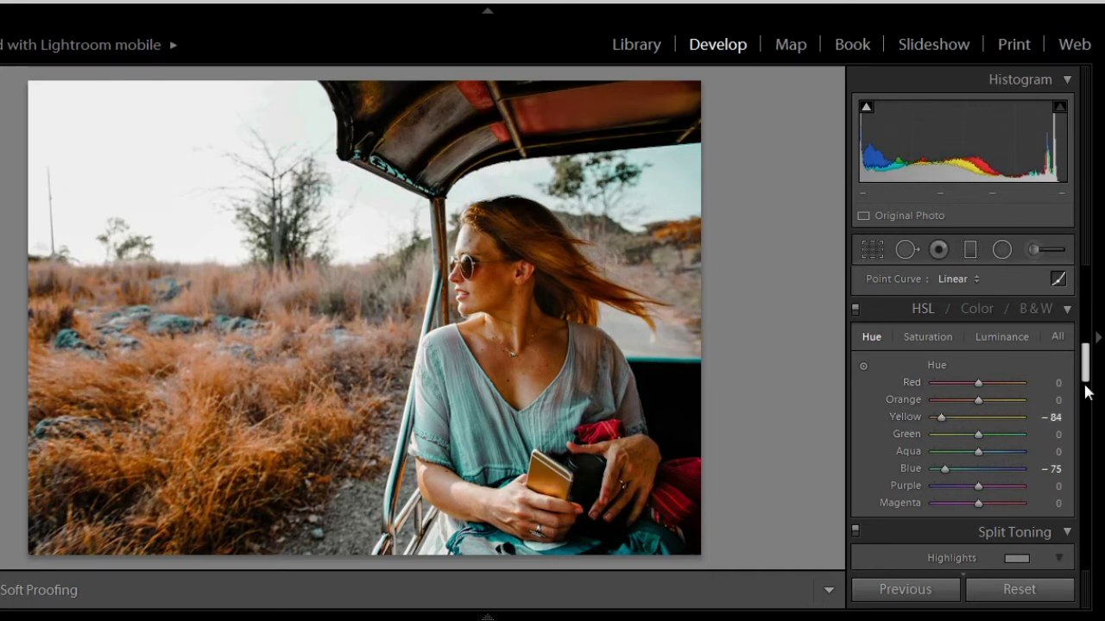
drag(1085, 359, 1084, 424)
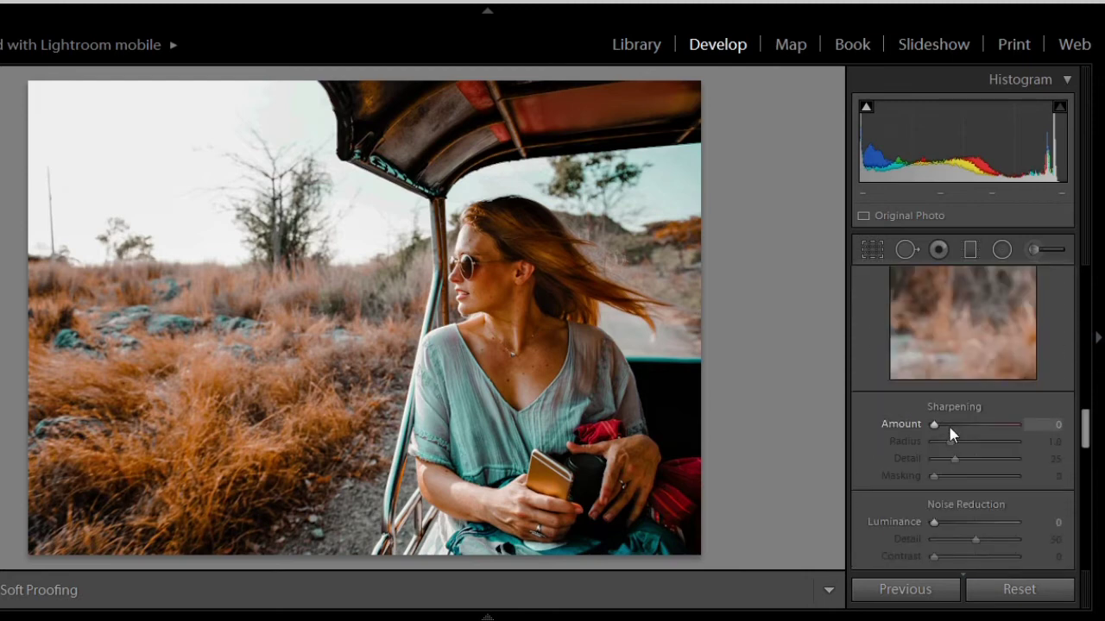
Set Sharpening Amount to 28 and raise the tone curve's black point for matte shadows.
click(950, 427)
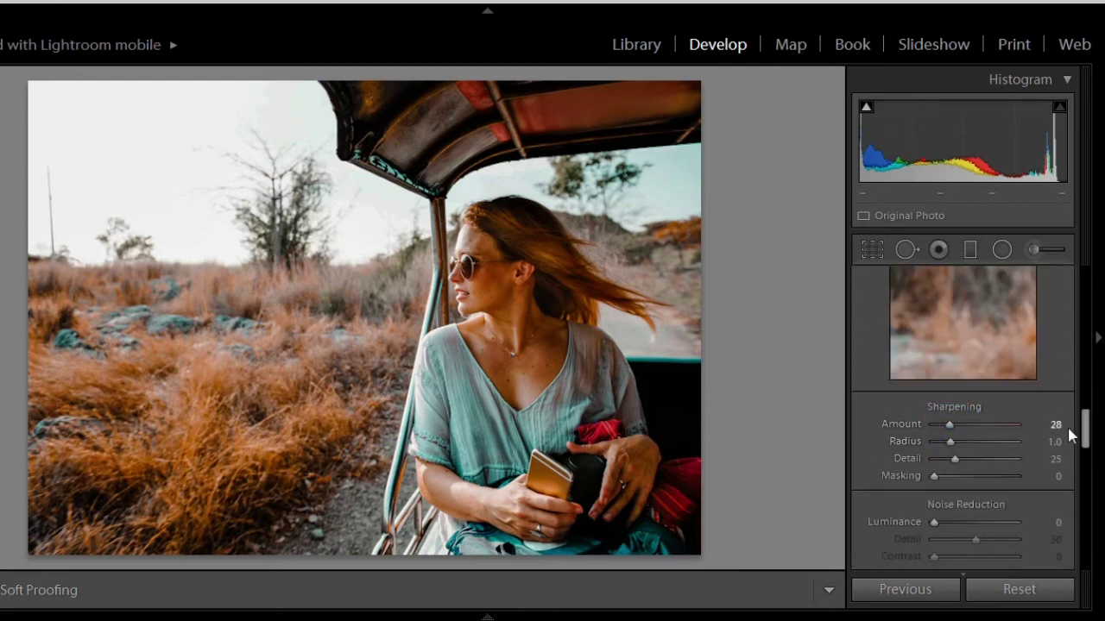
scroll(947, 507, up, 10)
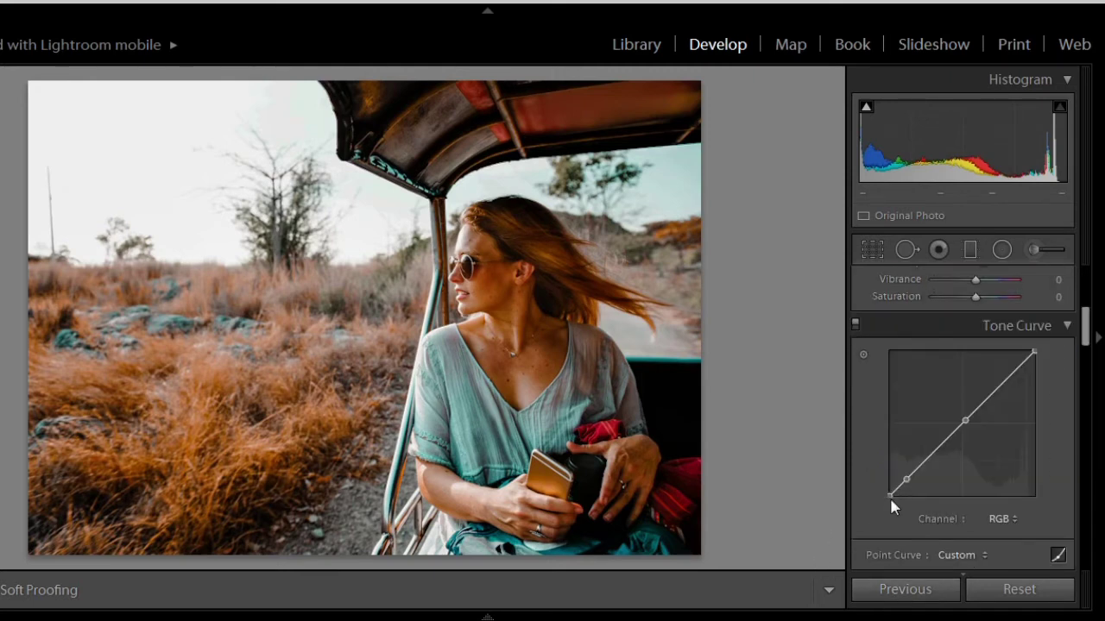
drag(891, 495, 889, 479)
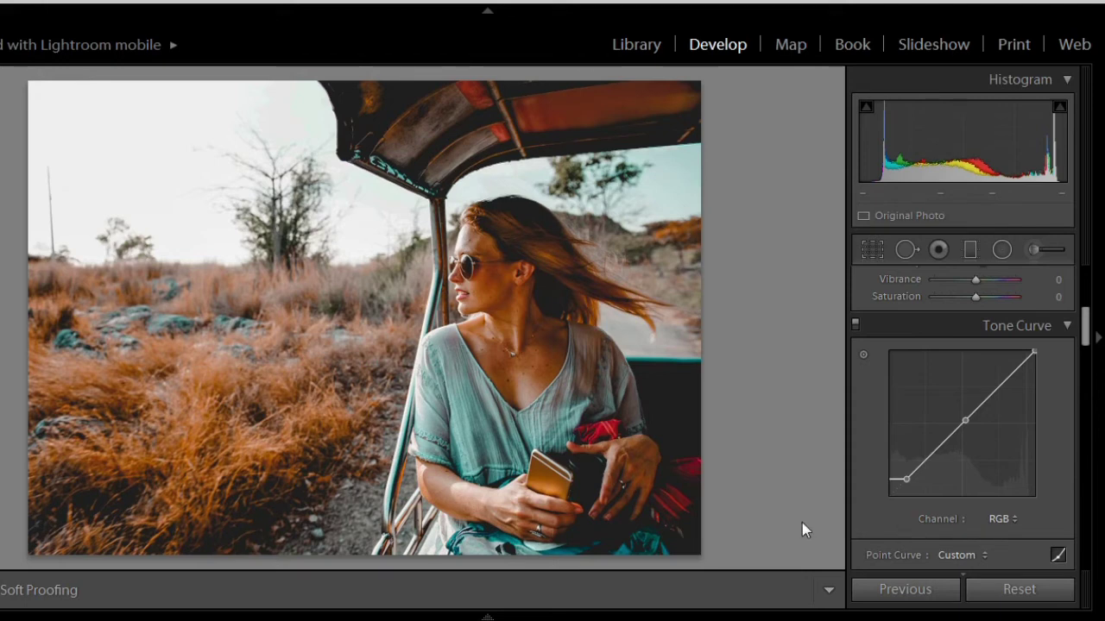
drag(1085, 321, 1085, 340)
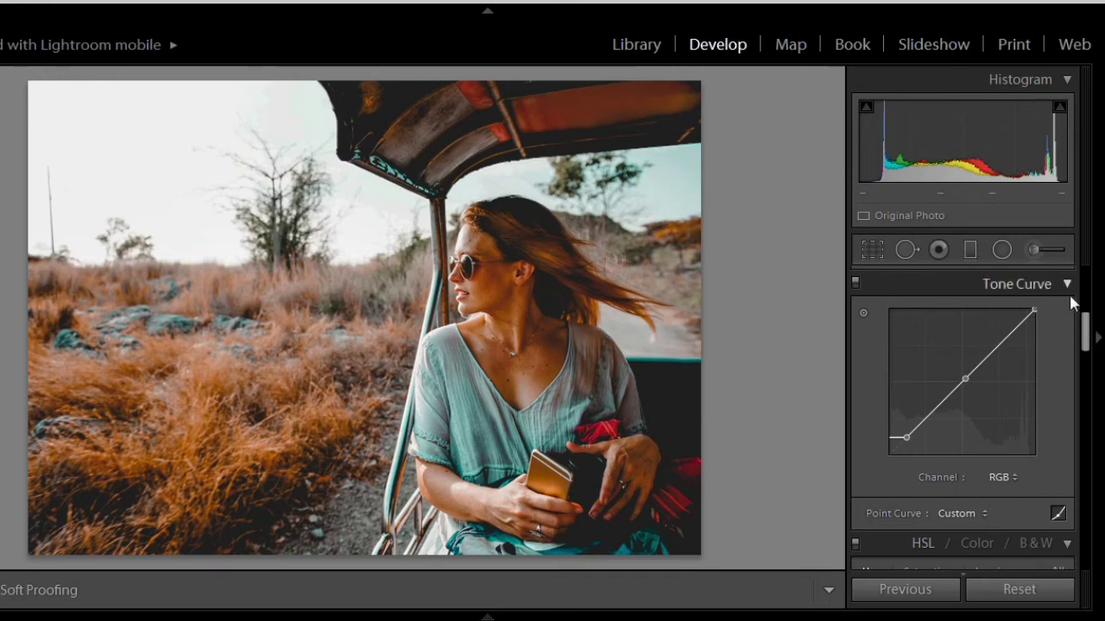
Display the original and graded photo side by side in the Before/After view.
drag(1088, 328, 1088, 301)
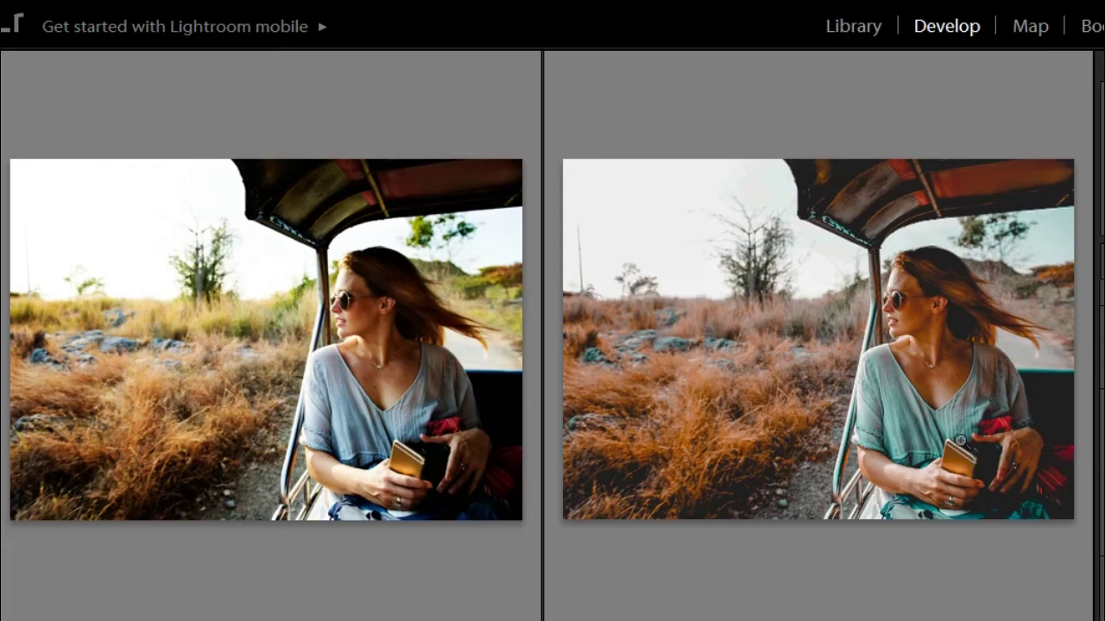